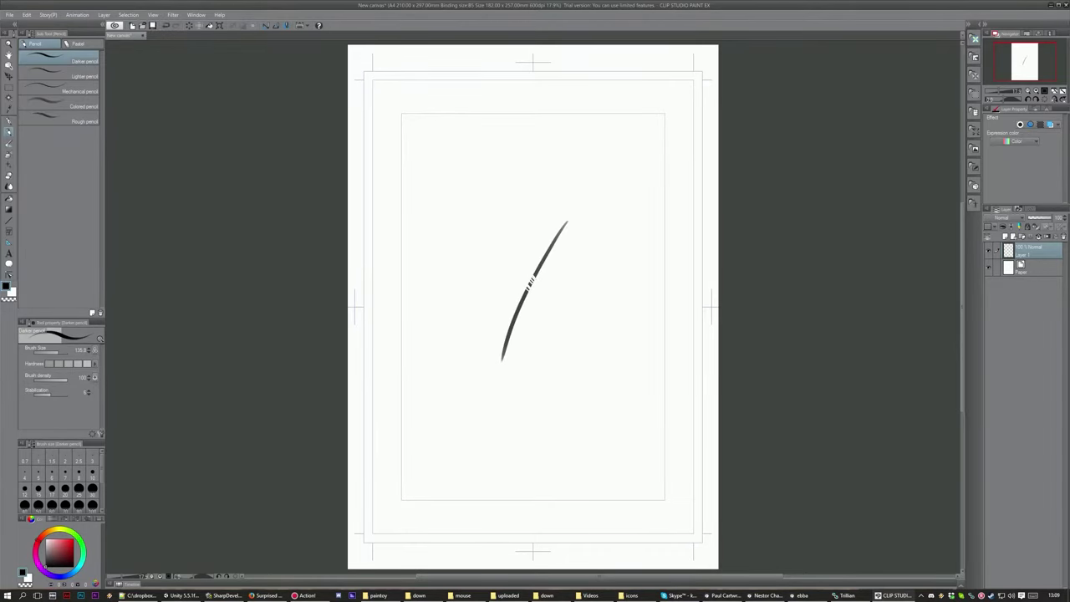
key(Delete)
Undo the test pencil stroke, switch to the Eraser and zoom in on the page
click(10, 175)
key(ctrl+plus)
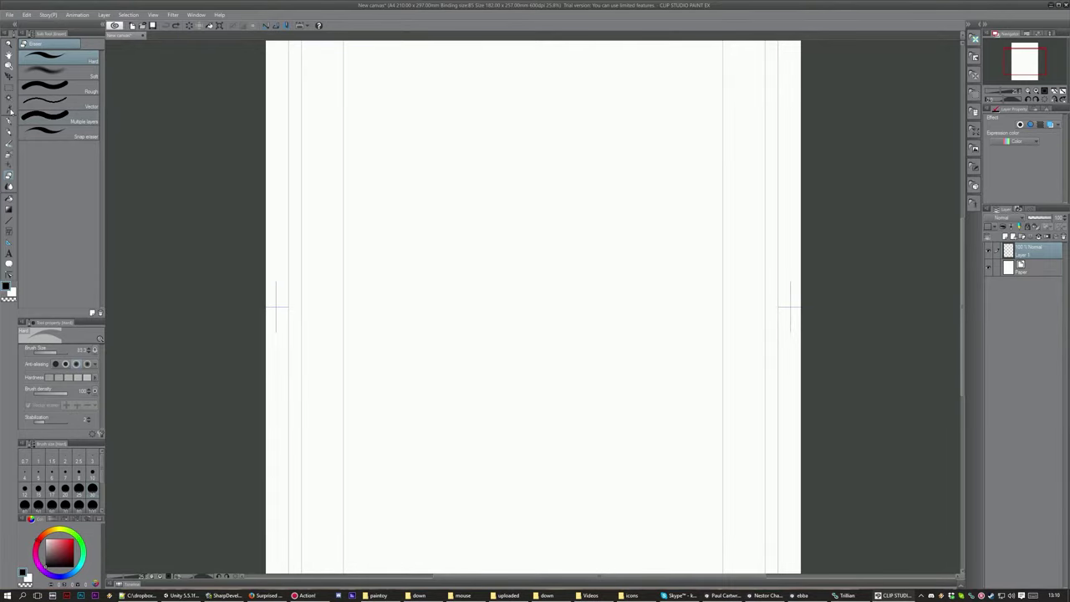
Pick a watercolor brush and shrink the window to show the alpaca reference photos
click(9, 142)
drag(527, 227, 513, 359)
key(Delete)
key(super+Down)
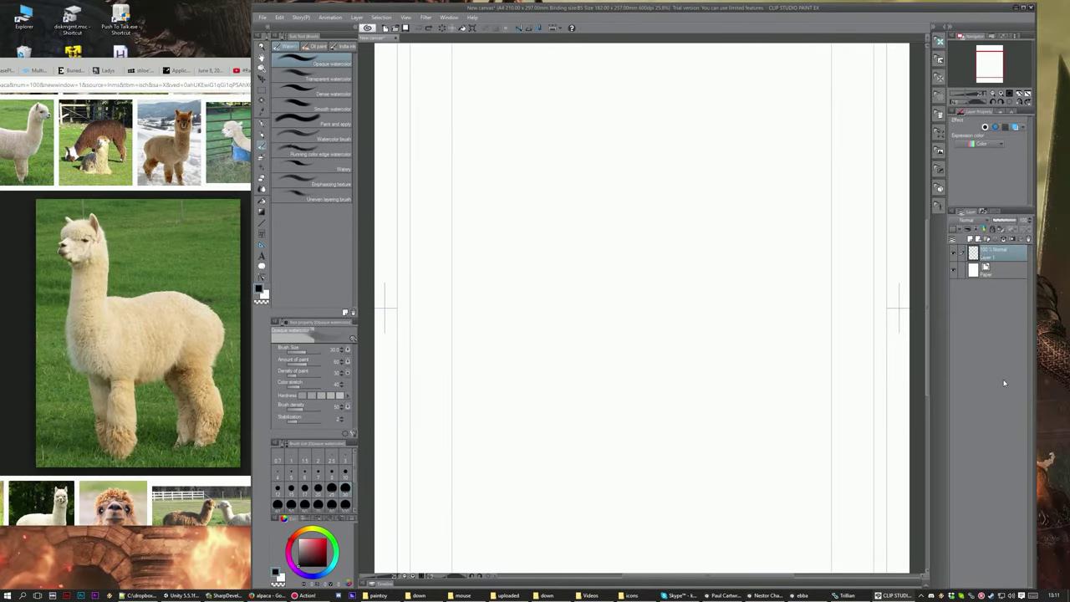
key(alt+Tab)
scroll(334, 335, down, 5)
click(504, 270)
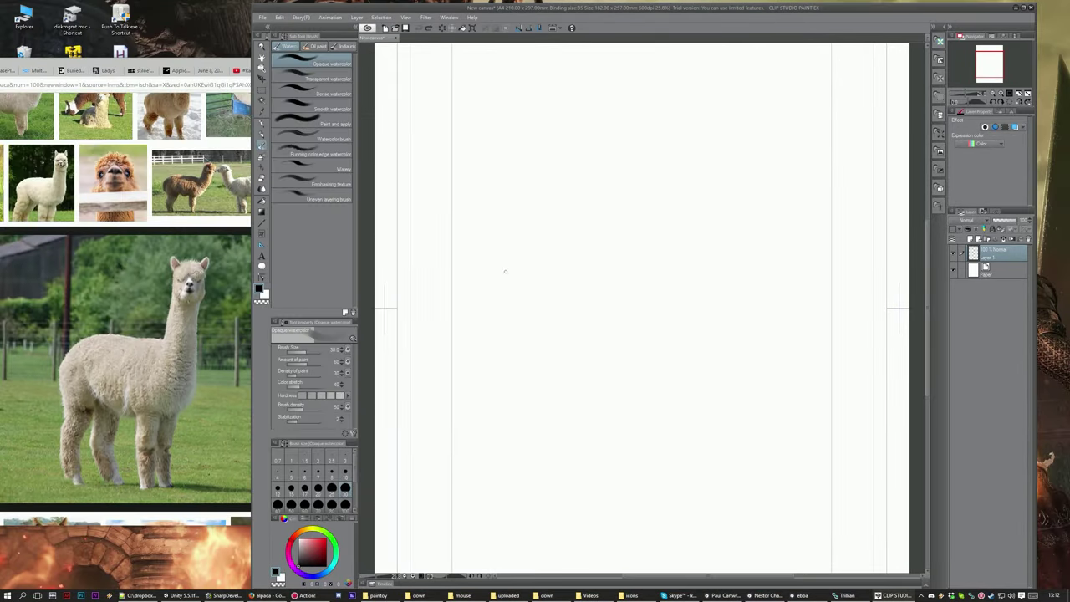
Sketch the head, neck and muzzle, then switch to Dense watercolor and clear the attempts
mouse_move(505, 271)
mouse_down()
mouse_move(478, 341)
mouse_move(491, 418)
mouse_up()
drag(507, 349, 506, 447)
drag(493, 272, 593, 282)
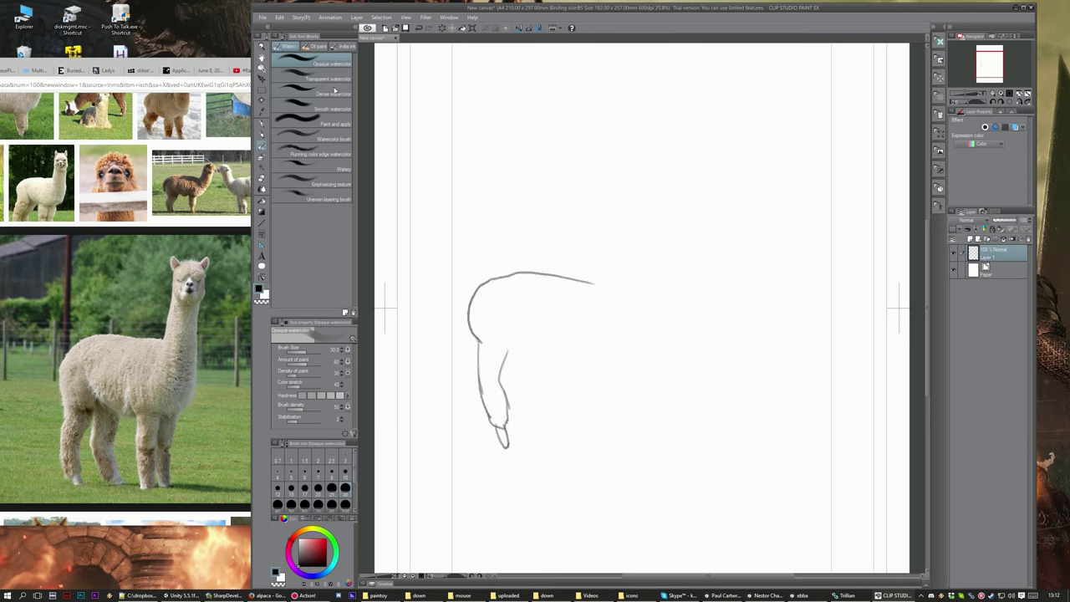
click(334, 89)
key(ctrl+a)
key(Delete)
mouse_move(501, 201)
mouse_down()
mouse_move(685, 251)
mouse_move(618, 173)
mouse_up()
key(Delete)
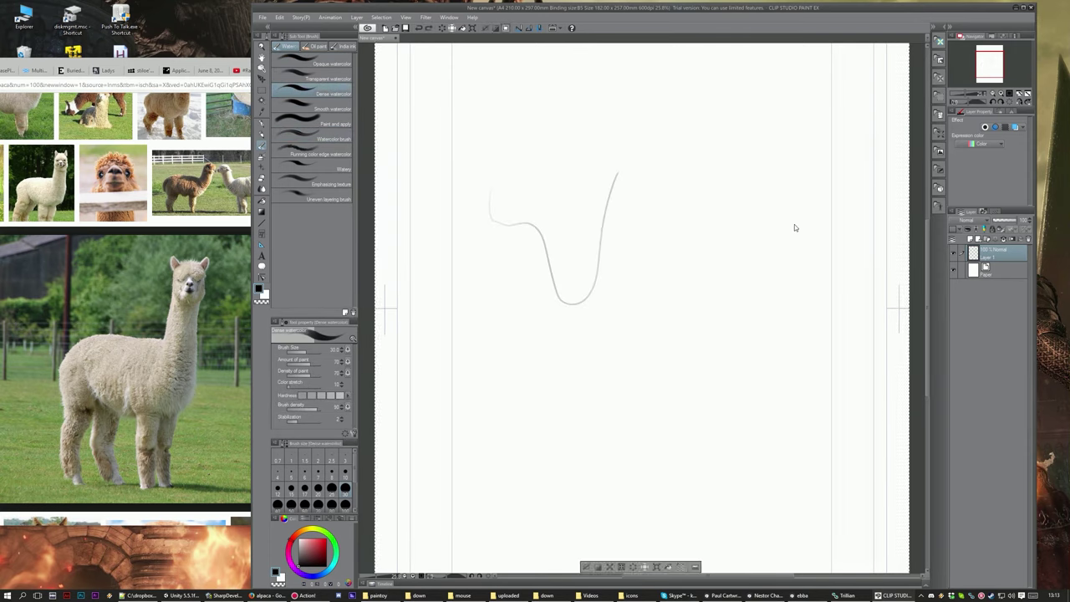
key(Delete)
key(ctrl+d)
Draw the arc of the alpaca's back and extend it to the right
drag(656, 241, 692, 360)
drag(709, 261, 752, 370)
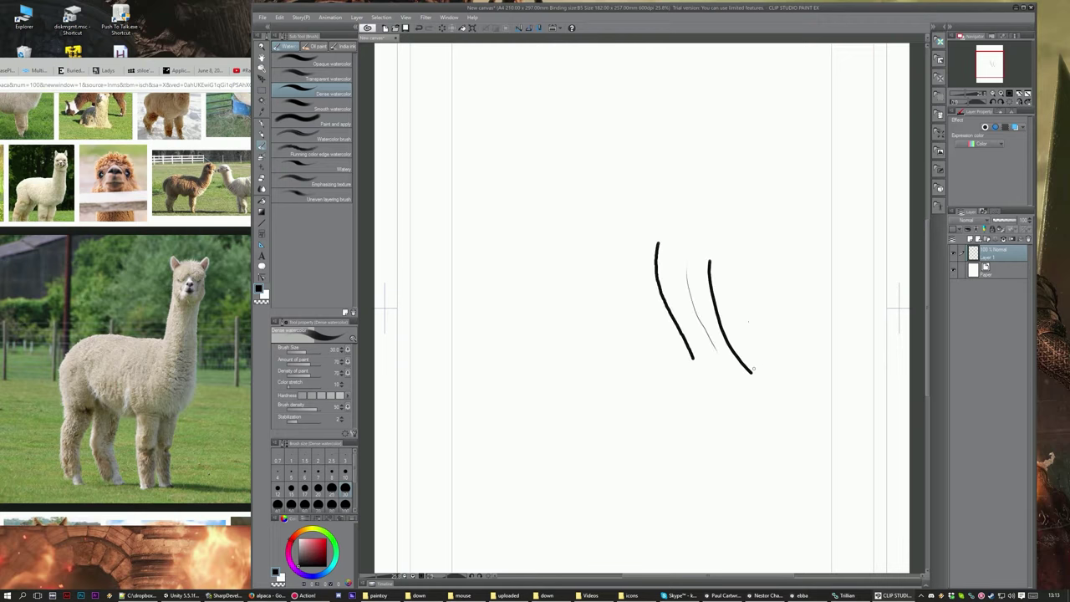
key(Delete)
drag(573, 260, 531, 402)
key(ctrl+z)
mouse_move(572, 260)
mouse_down()
mouse_move(619, 306)
mouse_move(597, 233)
mouse_move(616, 178)
mouse_move(681, 227)
mouse_move(650, 181)
mouse_up()
Draw the back line, a front leg with hoof, and the belly line
drag(693, 241, 702, 376)
mouse_move(512, 321)
mouse_down()
mouse_move(564, 459)
mouse_move(558, 367)
mouse_up()
mouse_move(543, 343)
mouse_down()
mouse_move(594, 386)
mouse_move(684, 398)
mouse_up()
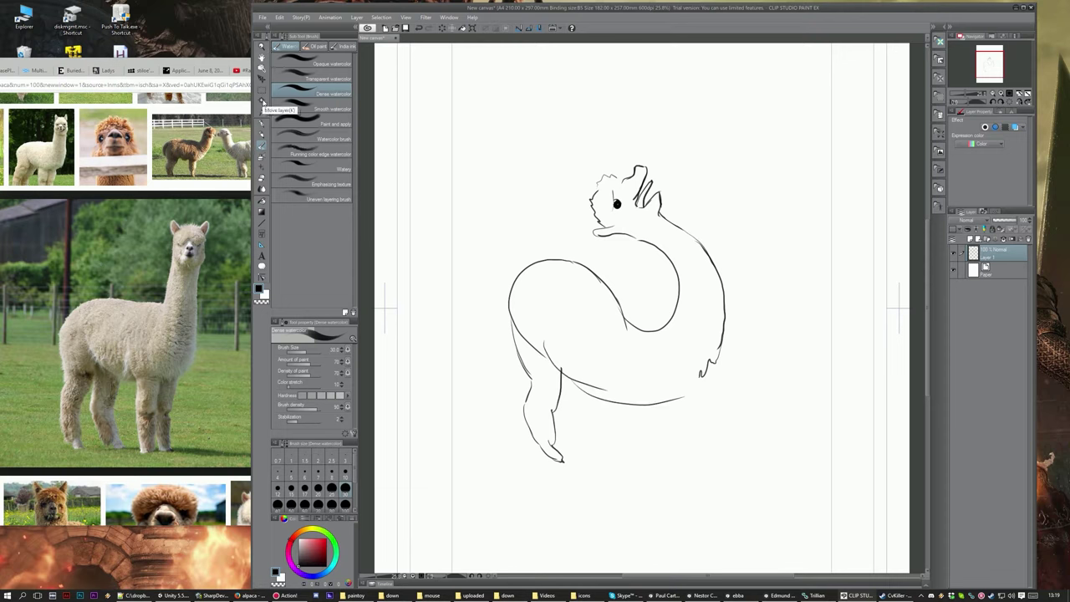
key(ctrl+z)
key(ctrl+y)
Add the tail at the rump plus the hind and front legs
drag(527, 267, 511, 251)
drag(590, 398, 610, 425)
drag(636, 384, 669, 468)
drag(706, 373, 692, 476)
Marquee-select the lower body and legs, shift them right, then deselect
key(m)
drag(559, 140, 719, 247)
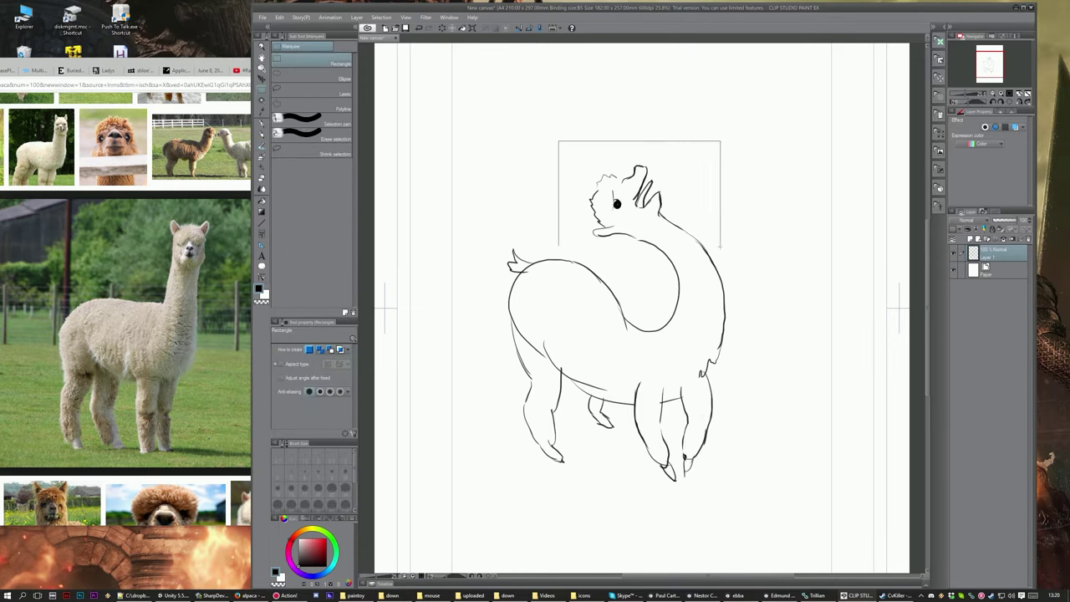
drag(426, 226, 572, 470)
mouse_move(572, 261)
mouse_down()
mouse_move(620, 381)
mouse_move(622, 439)
mouse_up()
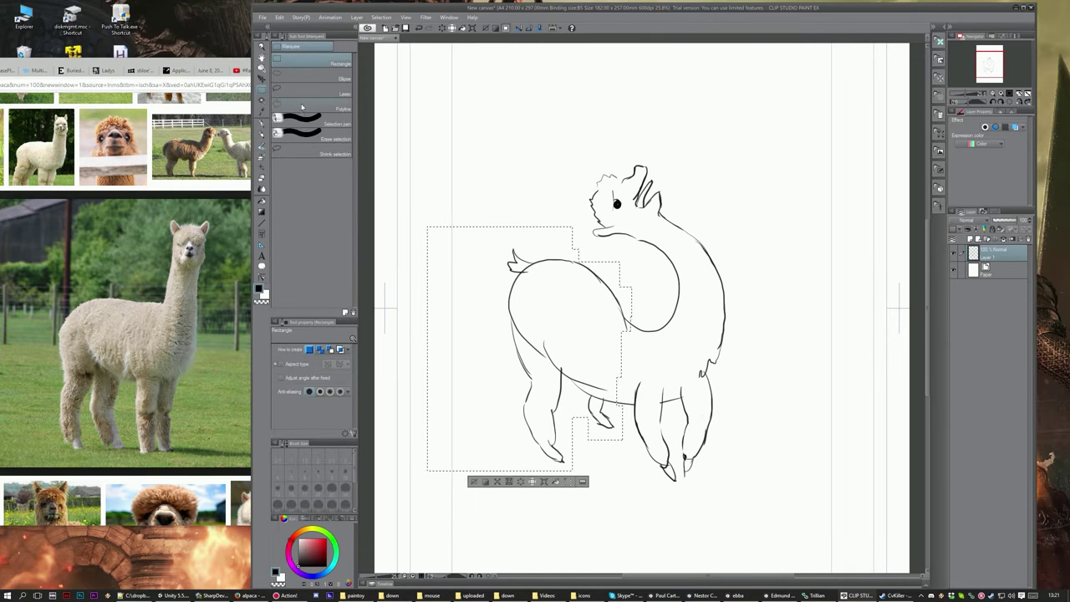
key(k)
drag(368, 138, 390, 142)
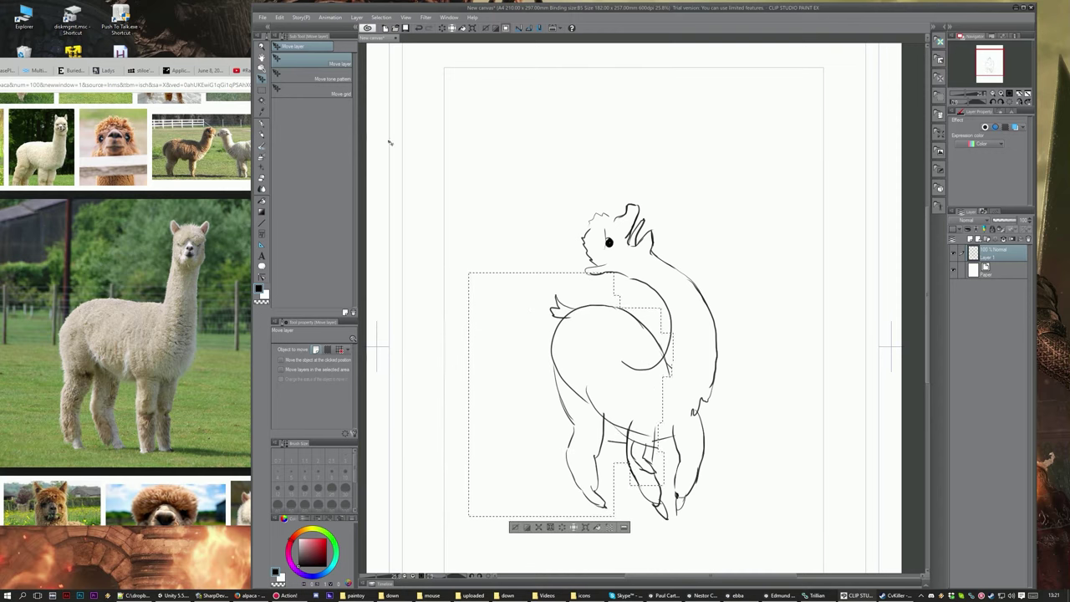
key(ctrl+d)
key(b)
Redraw the leg and belly lines, add fluffy head fur, and redraw the chin
drag(574, 385, 631, 433)
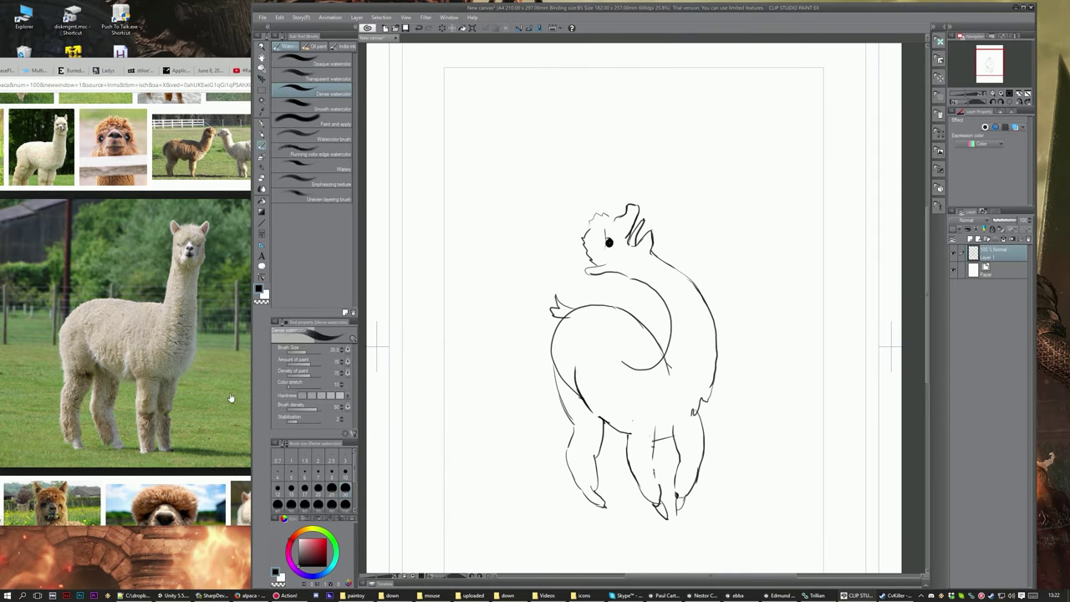
scroll(635, 309, up, 2)
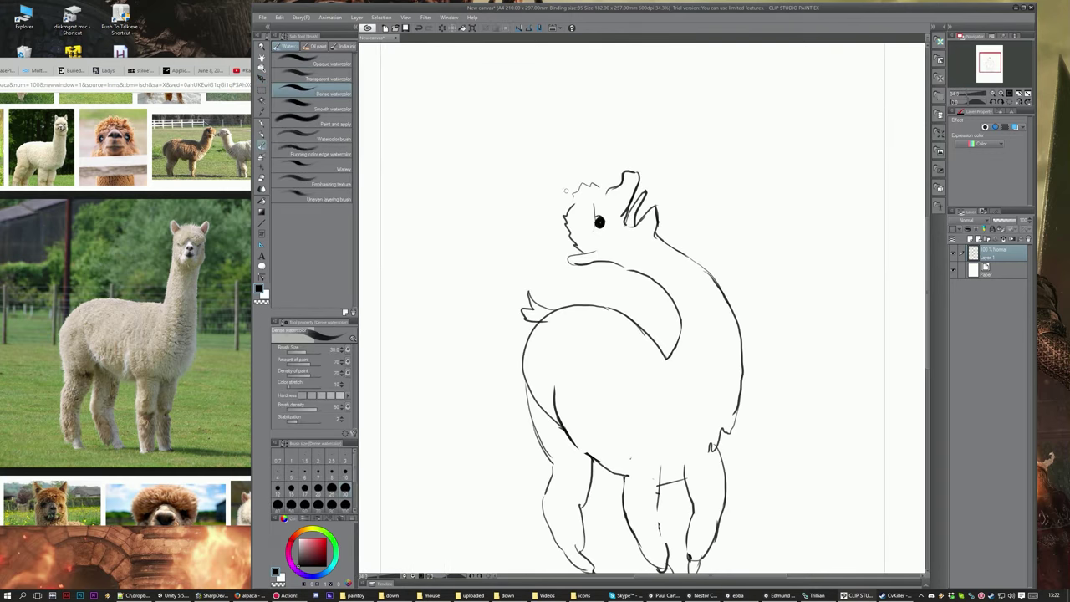
drag(572, 209, 607, 183)
drag(570, 251, 595, 264)
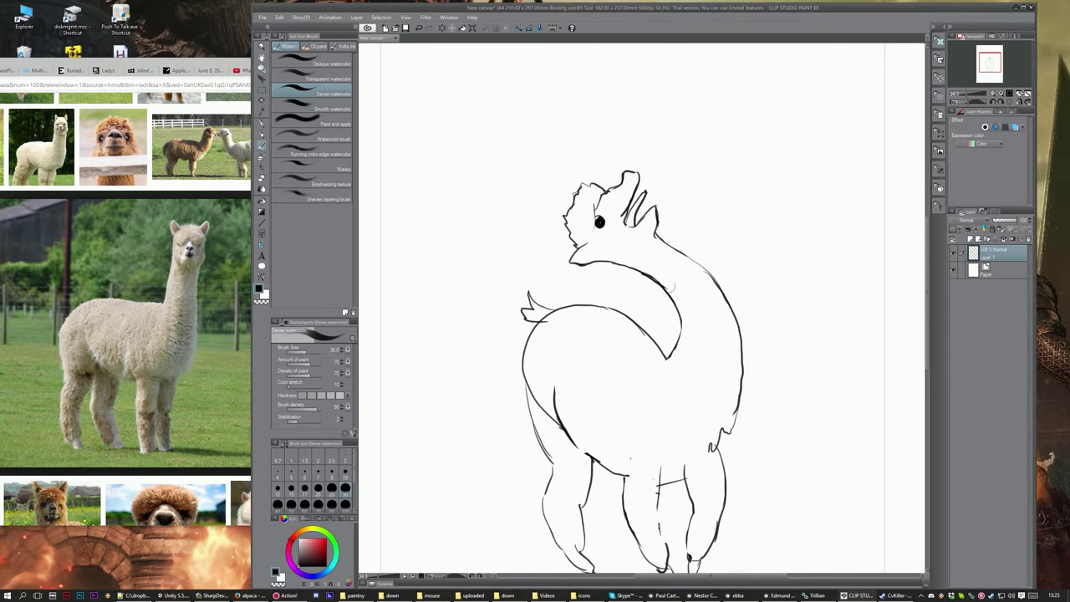
drag(674, 452, 711, 470)
drag(627, 461, 653, 468)
scroll(568, 441, down, 3)
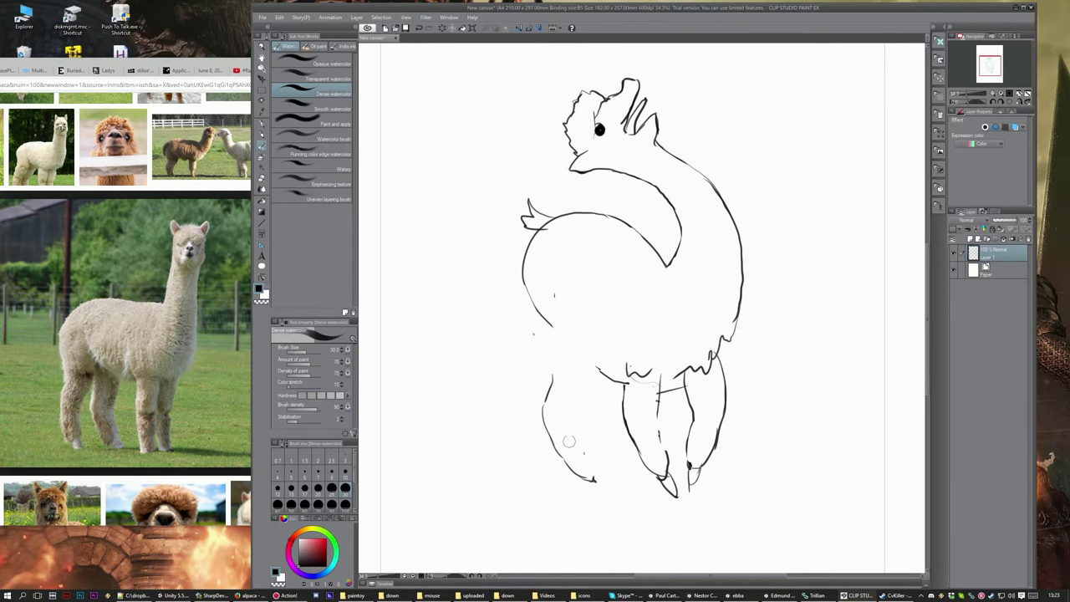
Redraw the left belly outline and draw fuller front legs
key(ctrl+z)
mouse_move(525, 283)
mouse_down()
mouse_move(561, 337)
mouse_move(534, 409)
mouse_move(553, 426)
mouse_up()
drag(582, 356, 560, 445)
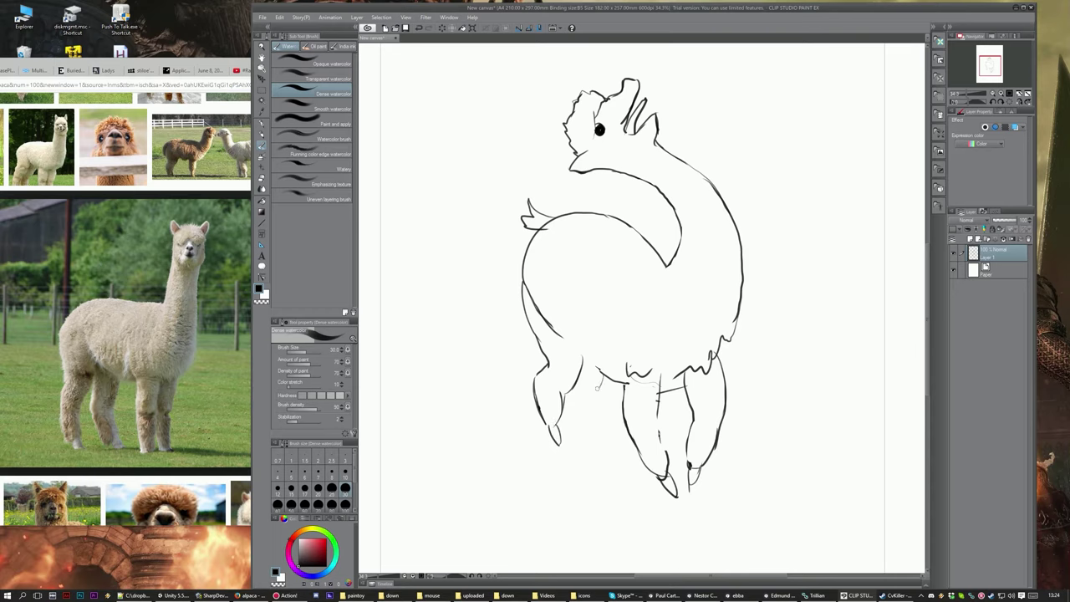
drag(596, 372, 618, 428)
drag(605, 331, 553, 386)
scroll(618, 351, up, 4)
mouse_move(675, 175)
mouse_down()
mouse_move(717, 133)
mouse_move(682, 170)
mouse_up()
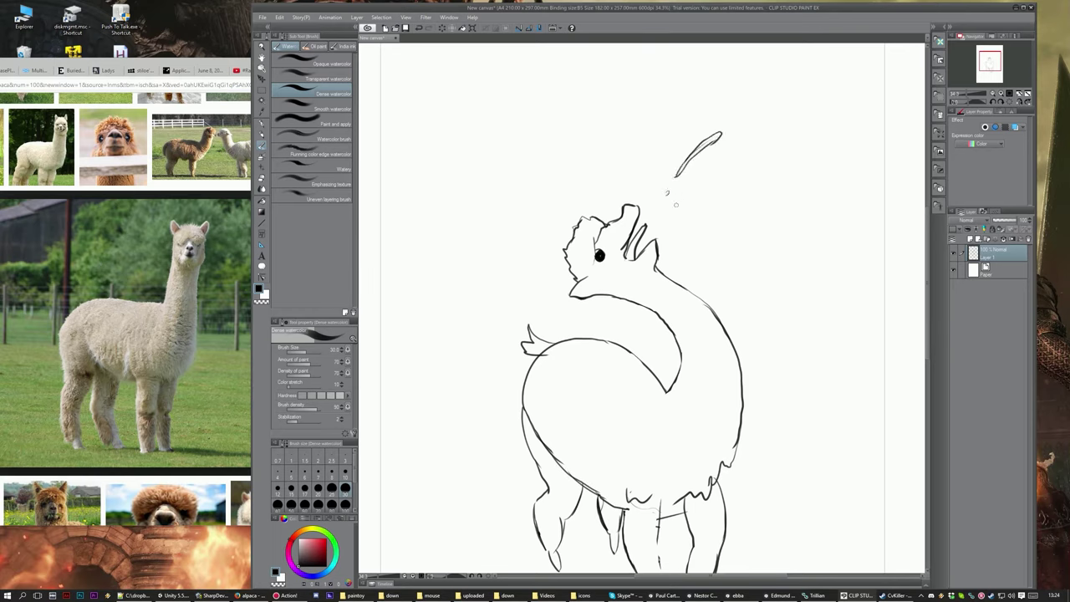
Add shaggy fur under the chin, along the neck and belly, and redraw the hooves
mouse_move(659, 246)
mouse_down()
mouse_move(646, 293)
mouse_move(610, 310)
mouse_up()
mouse_move(685, 276)
mouse_down()
mouse_move(721, 321)
mouse_move(739, 376)
mouse_up()
drag(680, 502, 649, 511)
scroll(639, 513, down, 3)
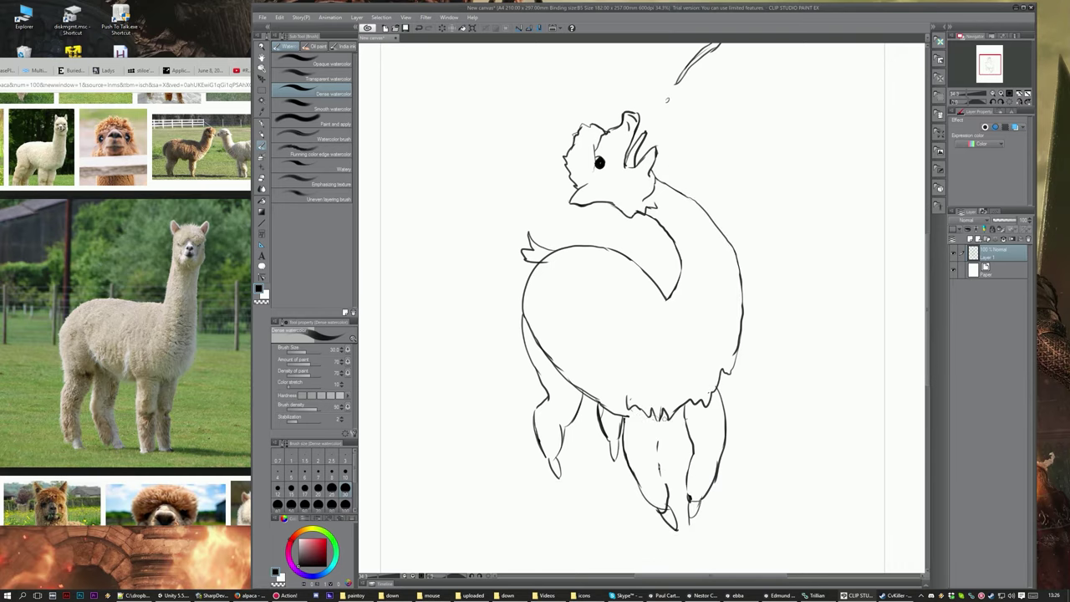
drag(625, 415, 618, 443)
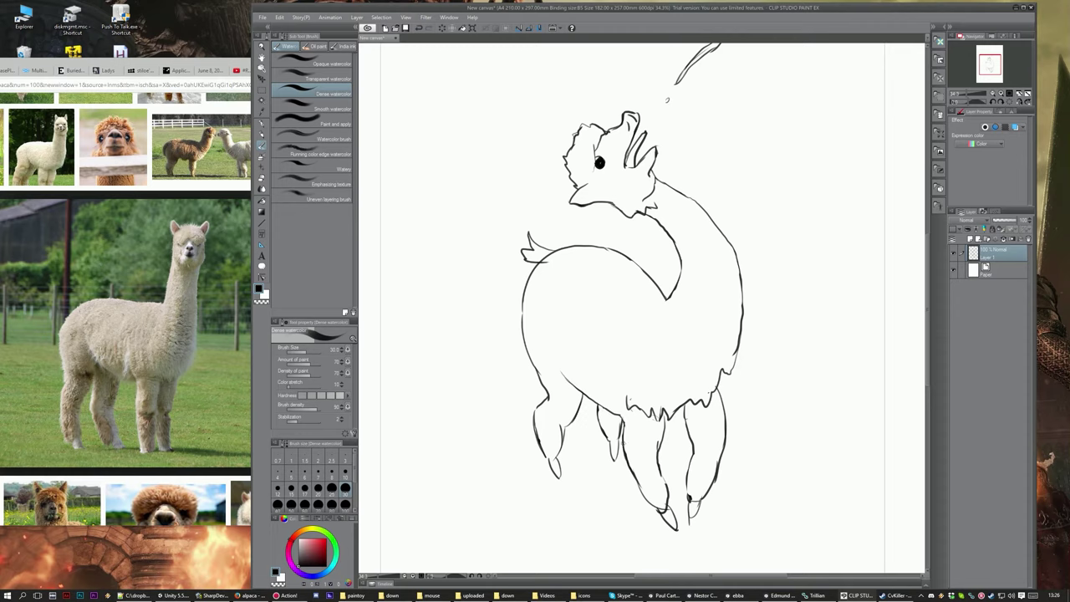
mouse_move(660, 505)
mouse_down()
mouse_move(672, 526)
mouse_move(695, 520)
mouse_up()
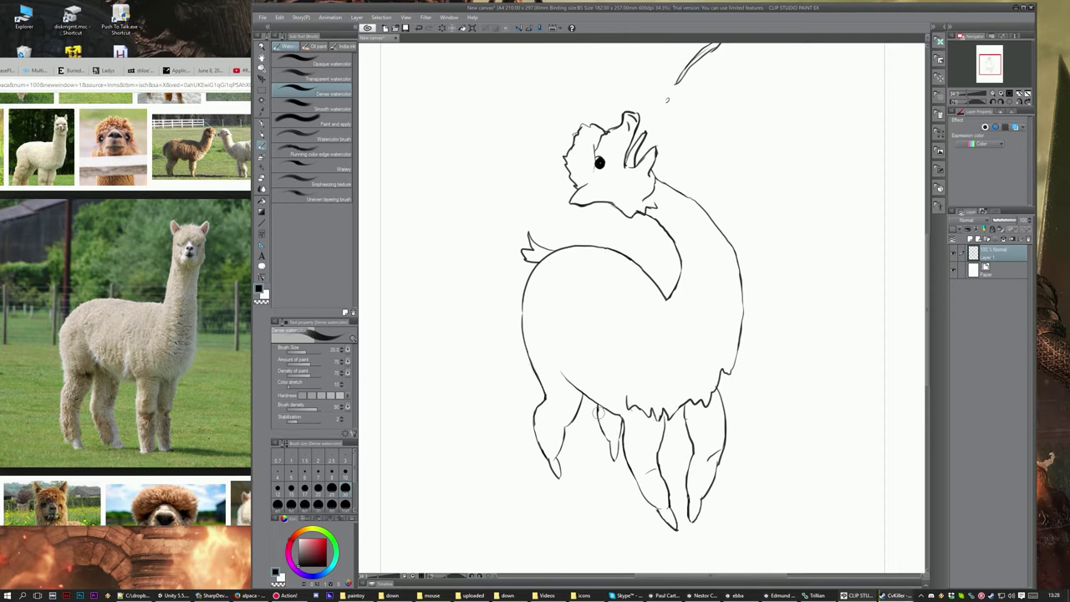
Choose Running color edge watercolor, test gray washes, and shade the neck
click(320, 154)
drag(468, 167, 692, 286)
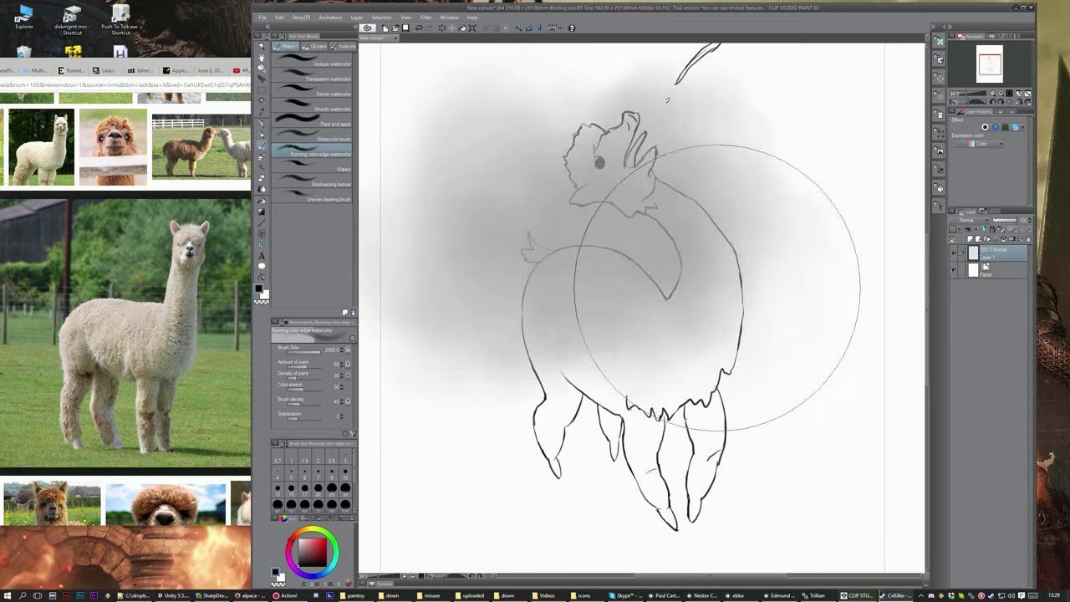
key(ctrl+z)
drag(442, 227, 692, 393)
key(ctrl+z)
mouse_move(681, 242)
mouse_down()
mouse_move(675, 303)
mouse_move(710, 384)
mouse_up()
key(ctrl+z)
key(ctrl+z)
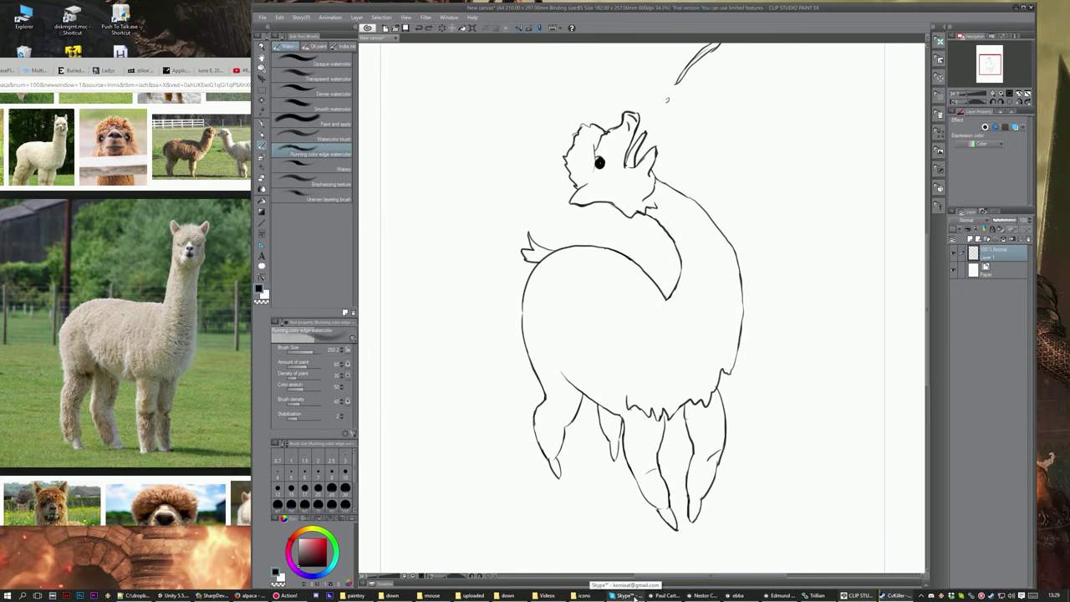
On new Layer 2, shade the legs, right side of the body and belly gray
key(ctrl+shift+n)
drag(679, 241, 678, 359)
drag(584, 366, 568, 443)
drag(727, 251, 635, 401)
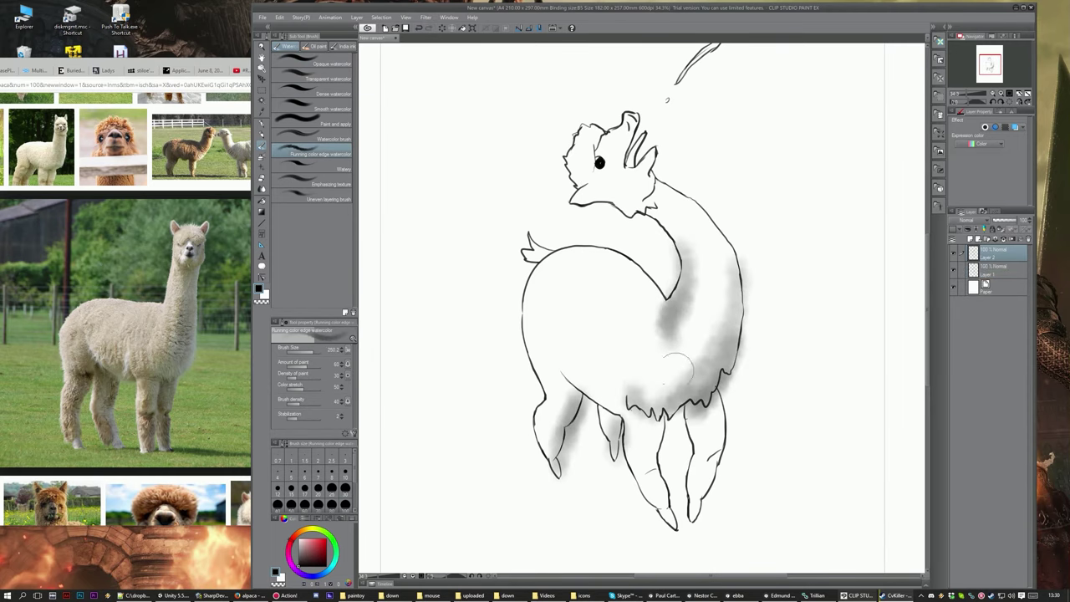
drag(551, 351, 692, 368)
mouse_move(660, 435)
mouse_down()
mouse_move(716, 453)
mouse_move(698, 514)
mouse_up()
drag(535, 255, 514, 238)
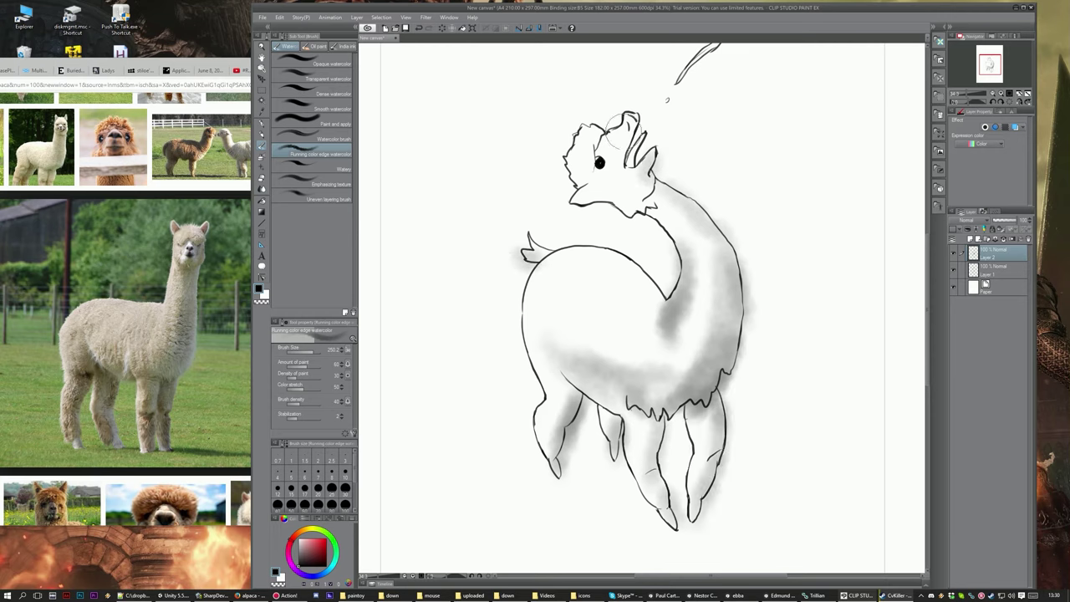
Shade the tail, chin, upper body and legs, then lower brush size to about 51
drag(585, 201, 660, 219)
drag(576, 133, 602, 179)
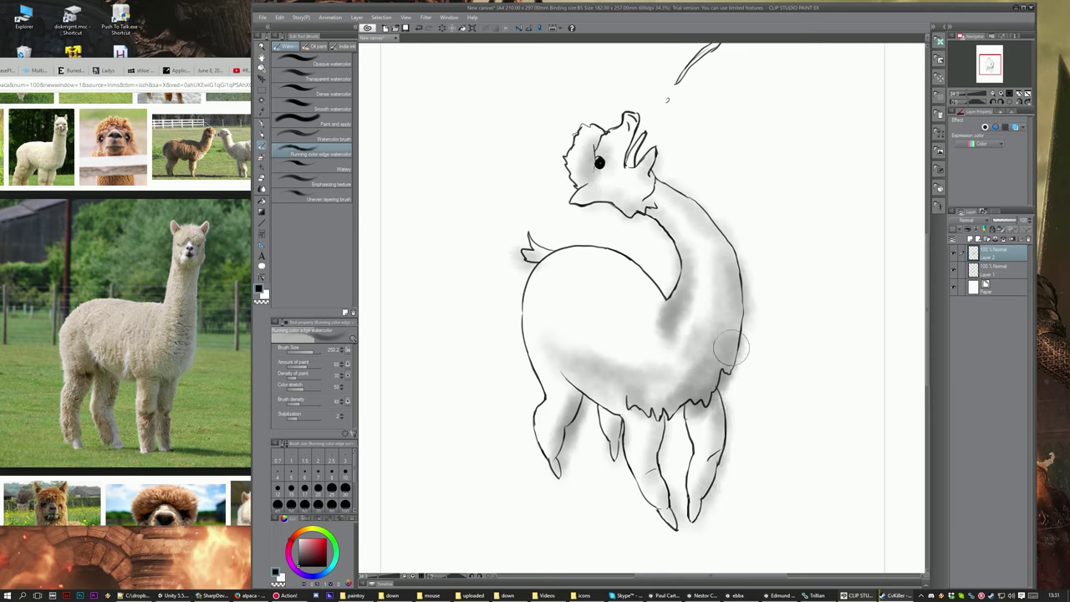
mouse_move(573, 279)
mouse_down()
mouse_move(586, 385)
mouse_move(552, 438)
mouse_up()
drag(689, 426, 694, 502)
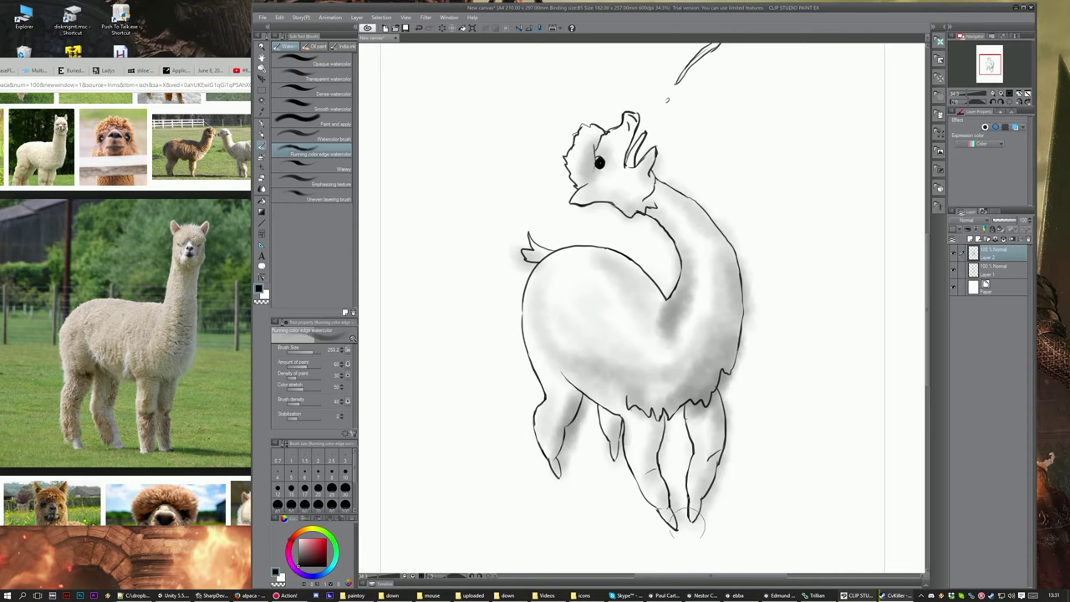
click(291, 488)
Darken the gray shading under the chin, on the neck and head, and along the right edge
drag(588, 190, 656, 209)
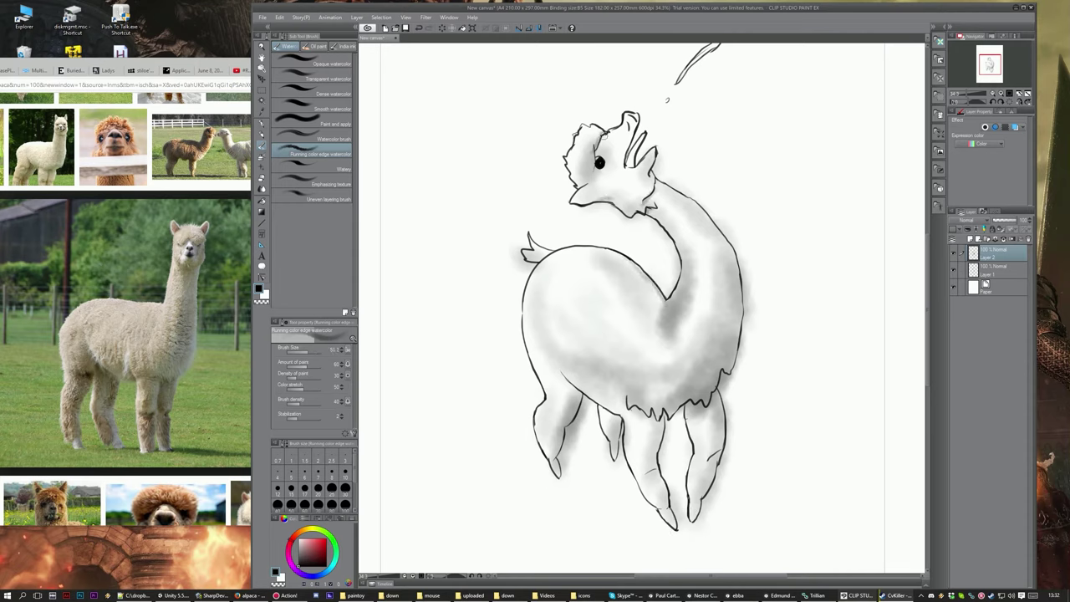
drag(627, 129, 652, 175)
drag(744, 341, 729, 372)
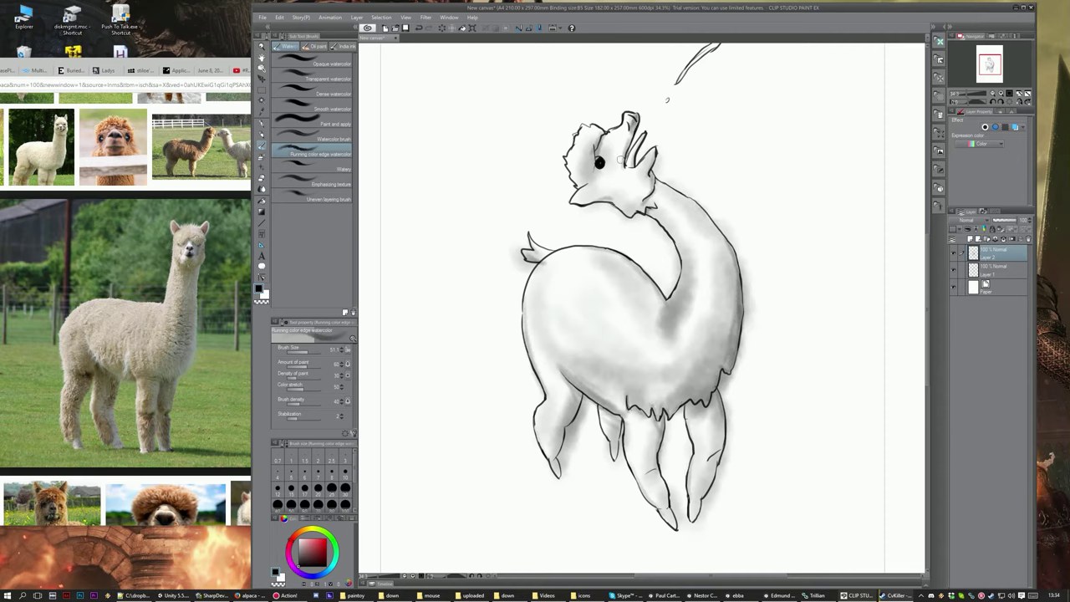
Darken the middle and right leg lines and clean stray gray around the legs
drag(644, 471, 666, 481)
drag(706, 466, 720, 452)
mouse_move(669, 178)
mouse_down()
mouse_move(747, 293)
mouse_move(744, 368)
mouse_move(729, 386)
mouse_move(715, 492)
mouse_move(681, 530)
mouse_up()
drag(675, 418, 664, 455)
drag(585, 393, 561, 472)
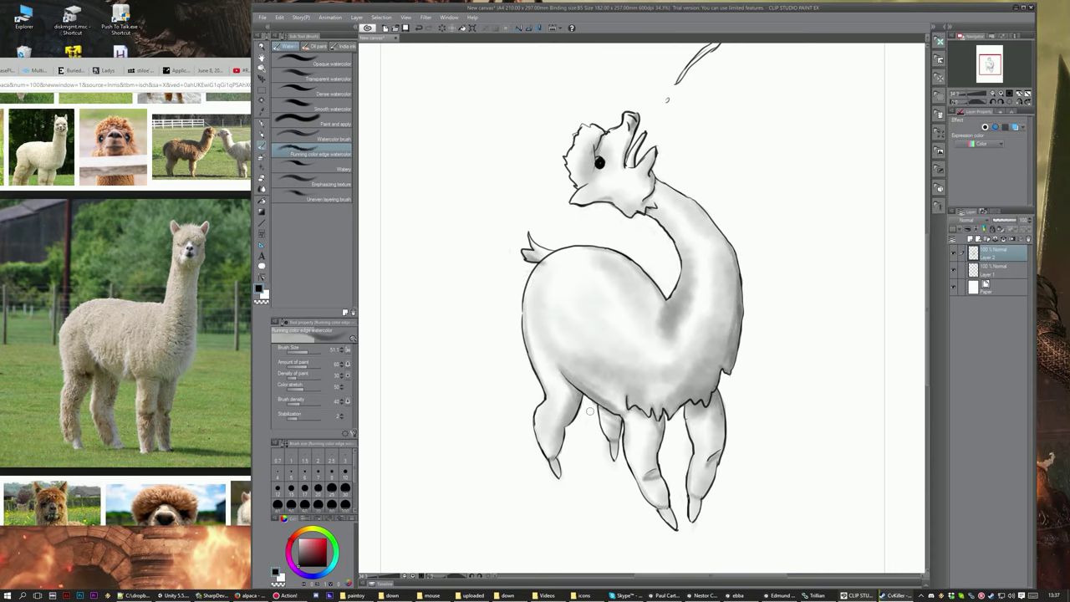
scroll(920, 238, up, 2)
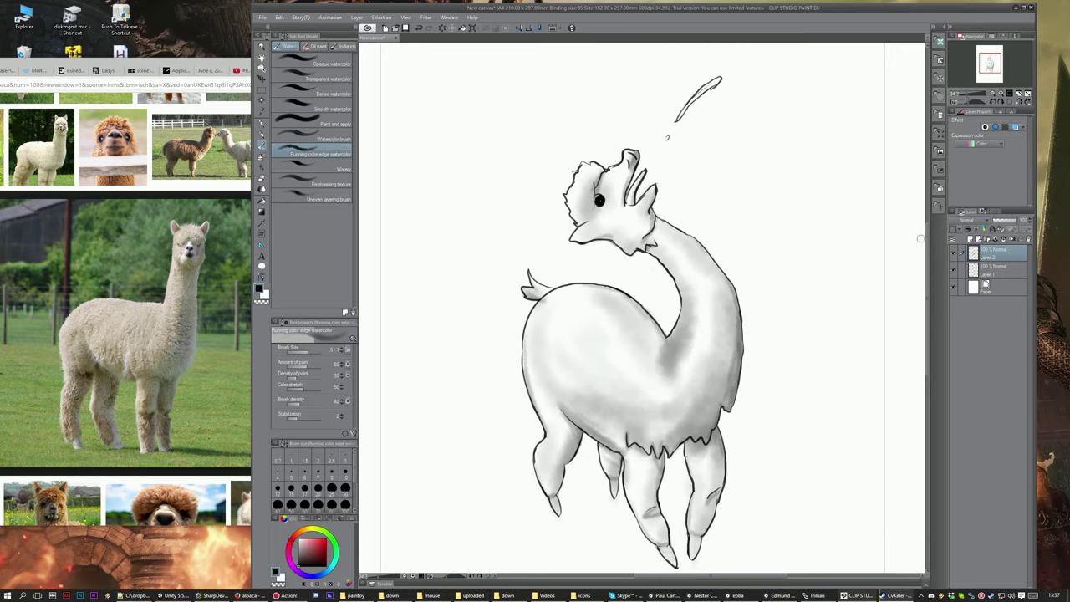